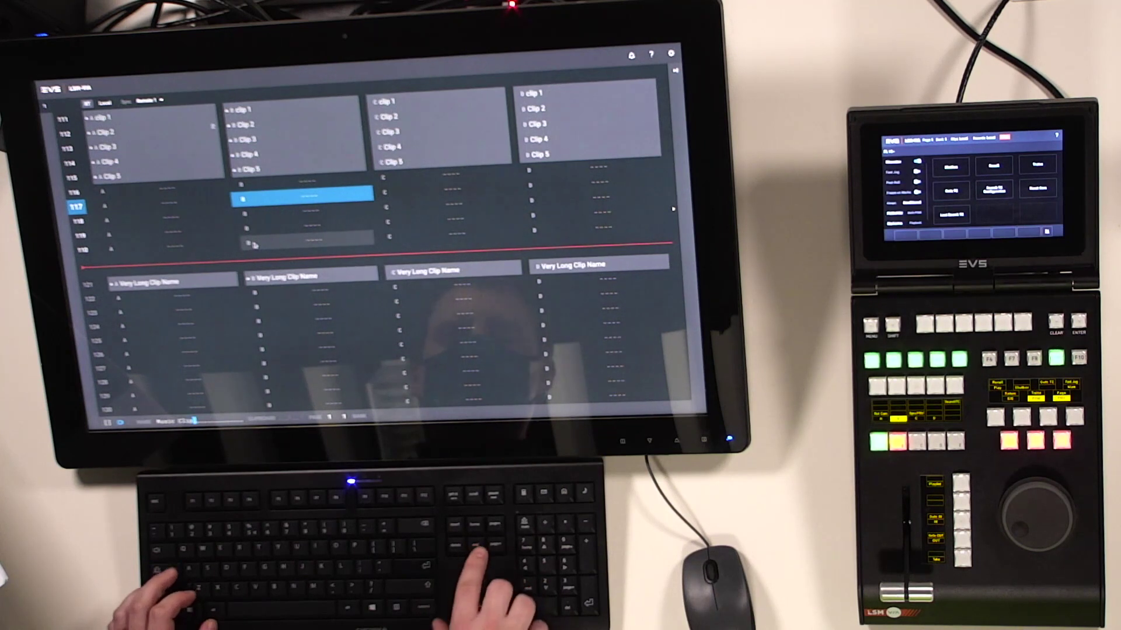
Display the playlist bank and load the Highlights playlist in PL41.
key("p")
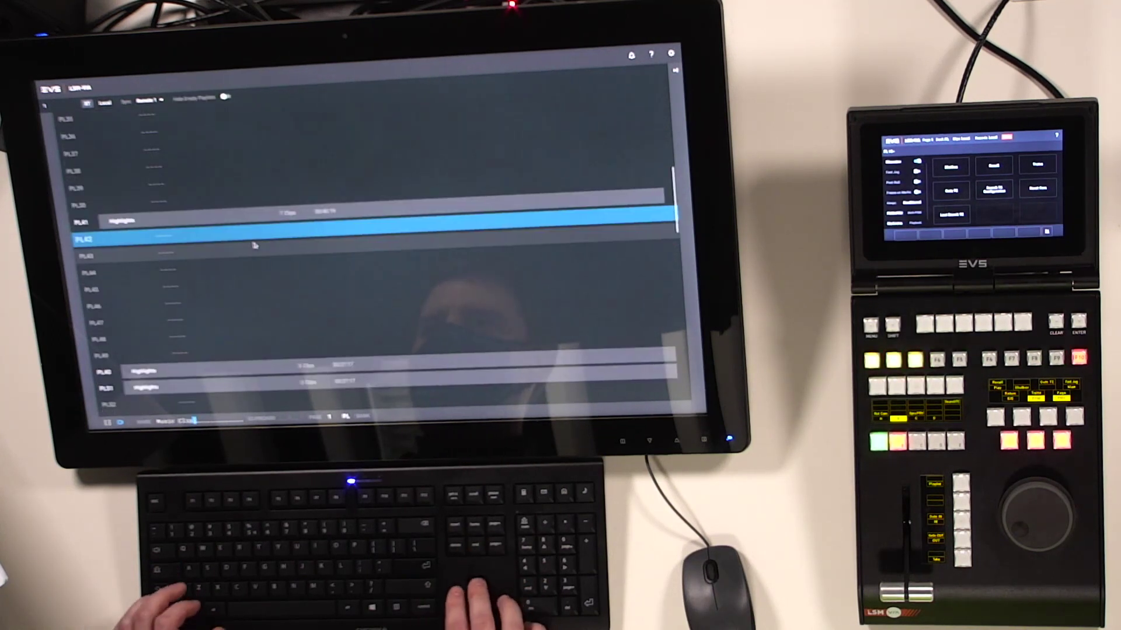
key("Up")
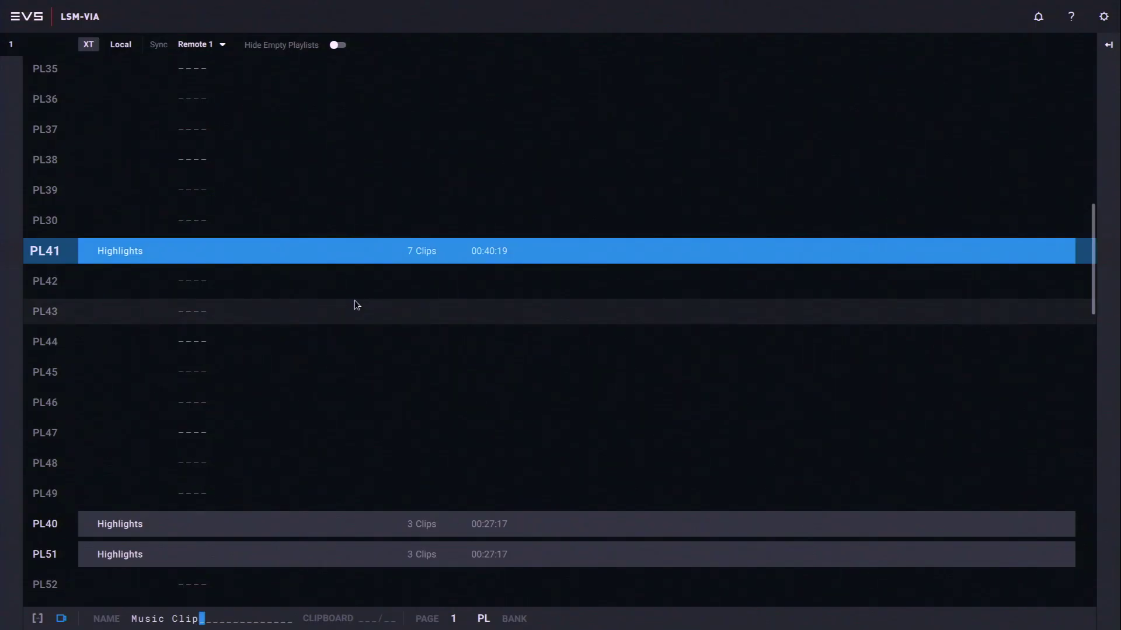
key("Return")
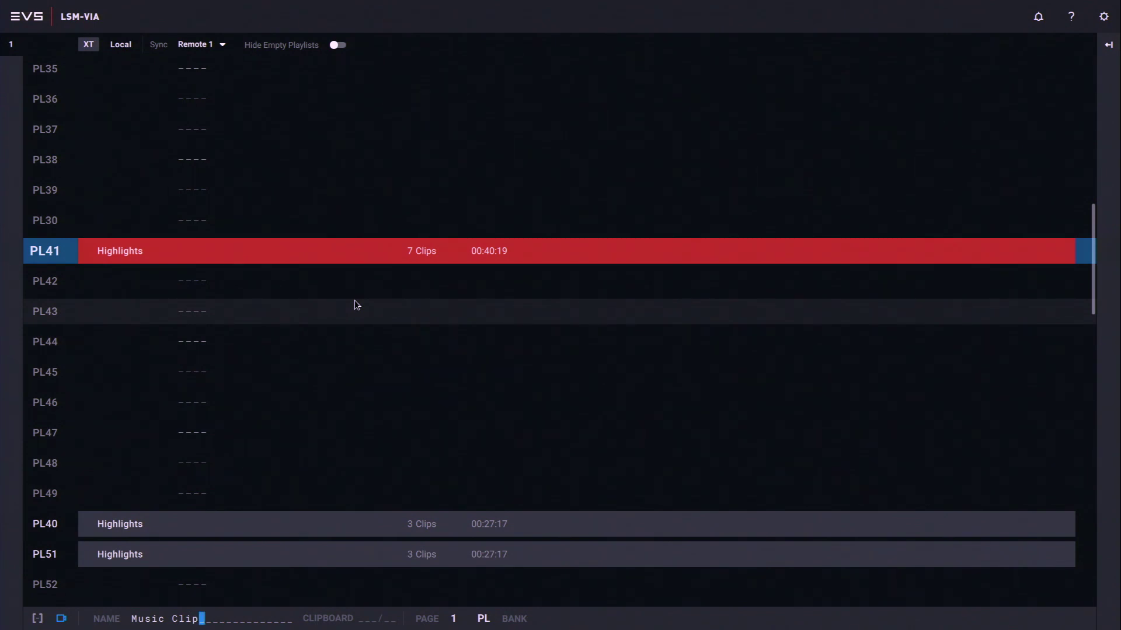
Move the selection through the neighbouring empty playlist slots to PL42 and unload playlist PL41.
key("Down")
key("Down")
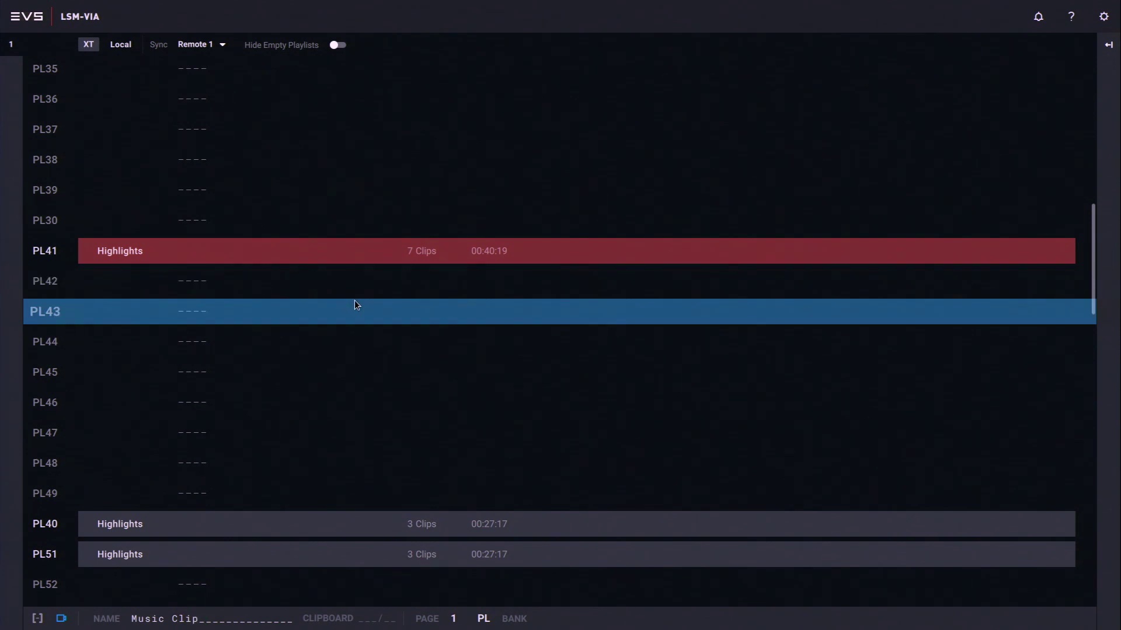
key("Up")
key("Up")
key("Down")
key("Down")
key("Up")
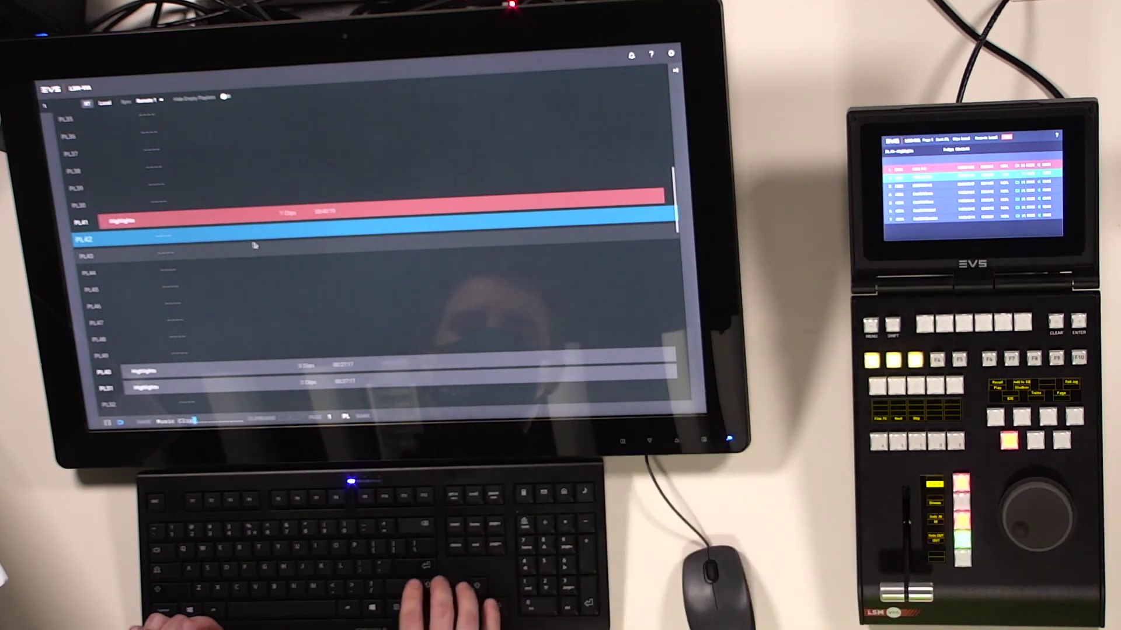
key("Escape")
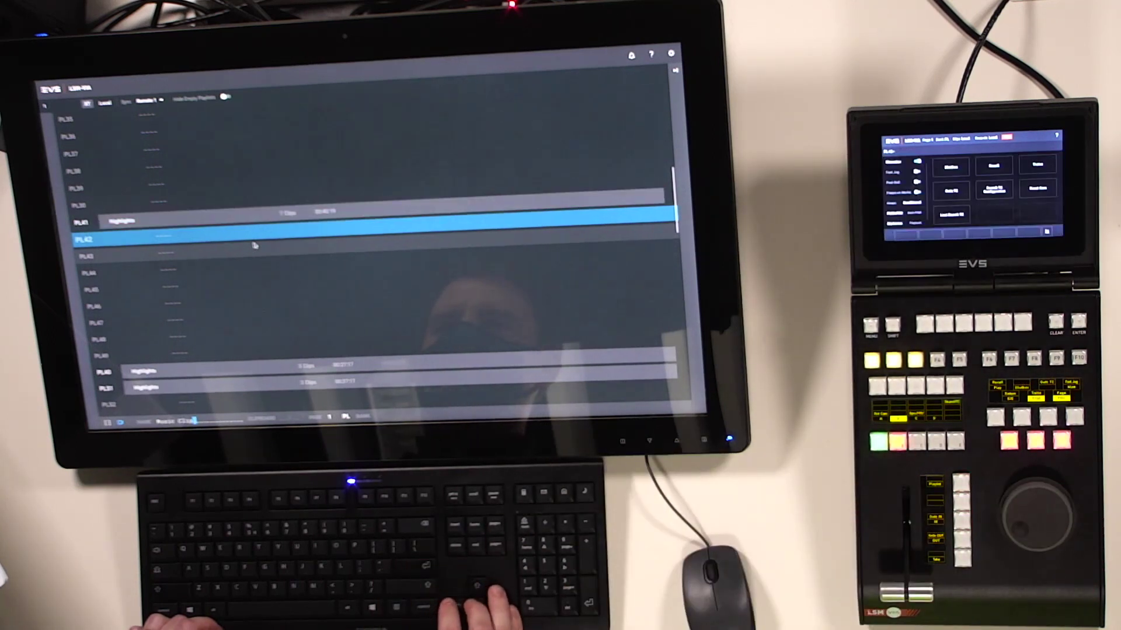
Open the empty playlist PL42 in the side Playlists panel.
key("Down")
key("Up")
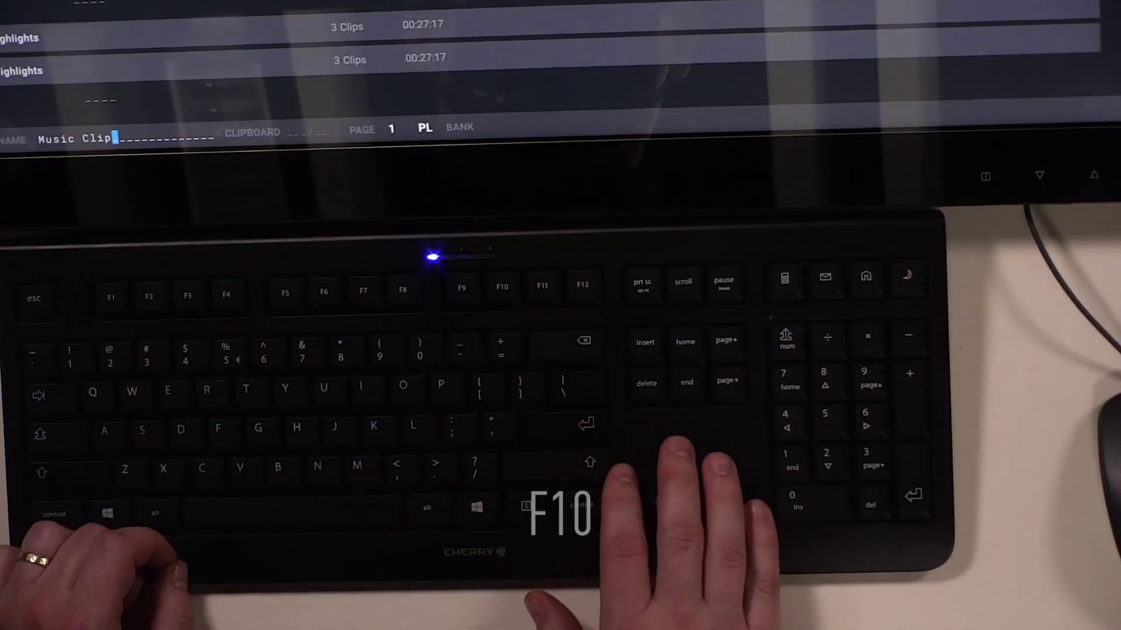
key("F10")
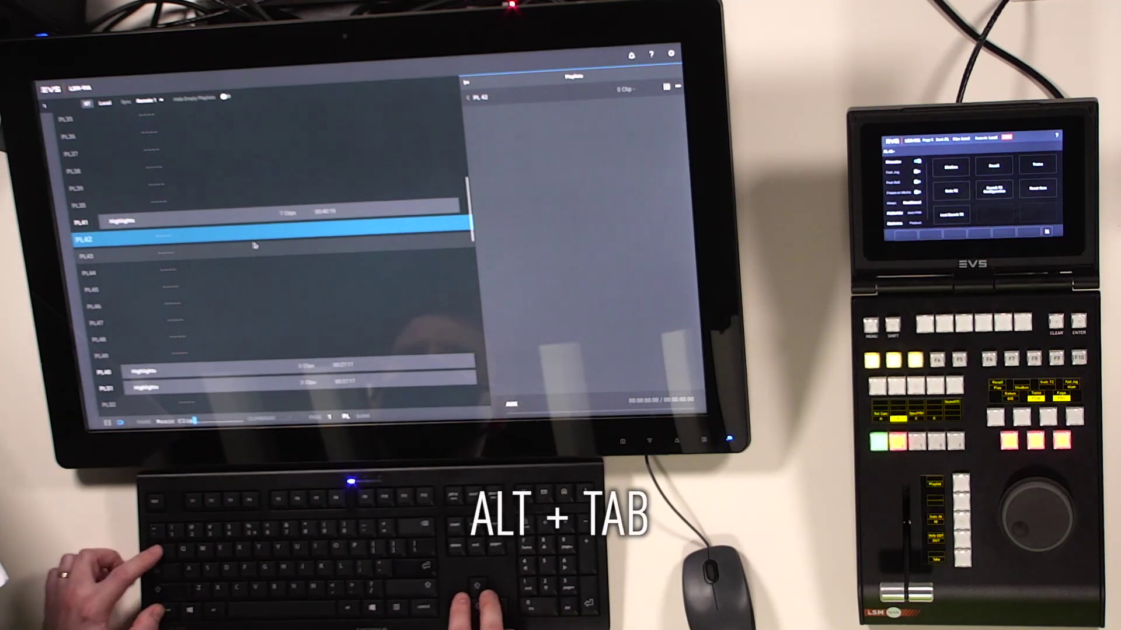
Switch focus back to the clip grid and show page 4, bank 2.
key("alt+Tab")
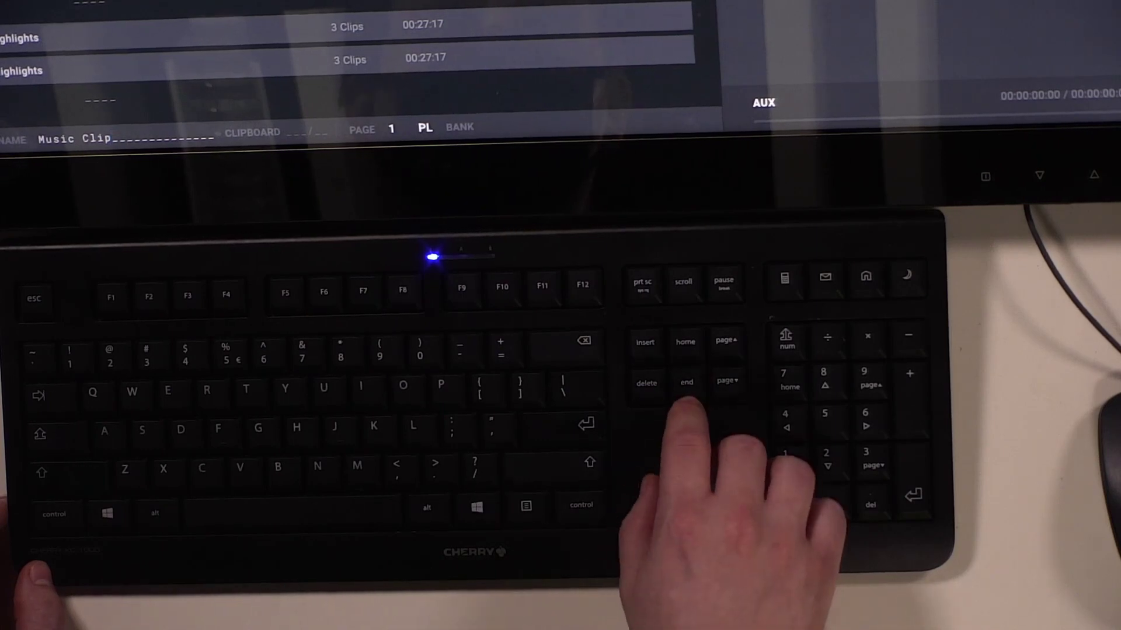
key("Down")
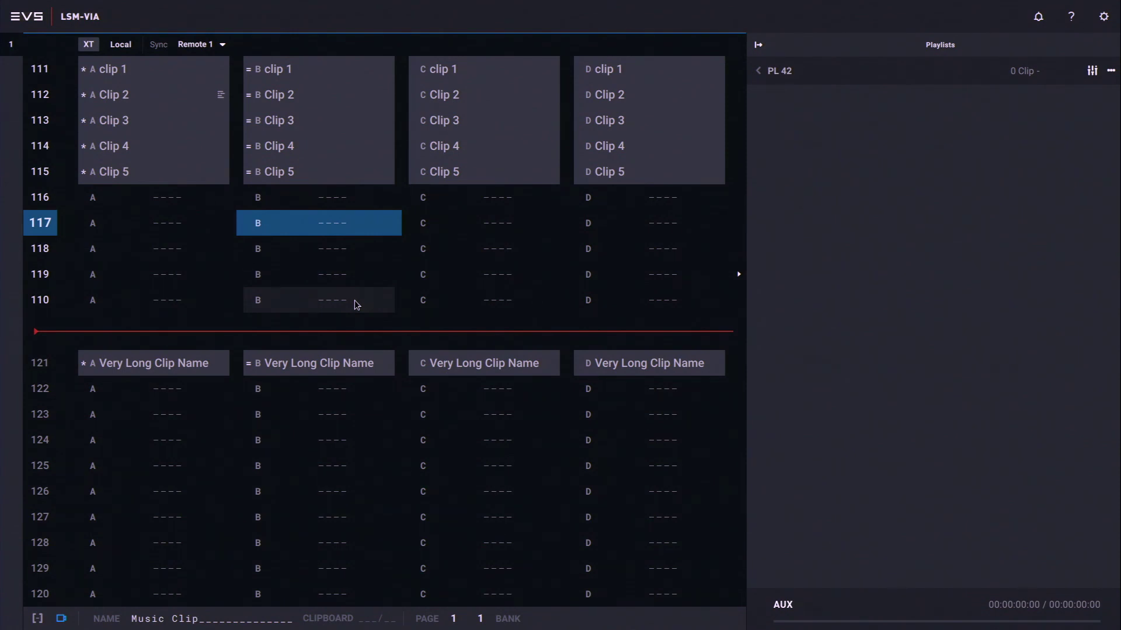
key("ctrl+4")
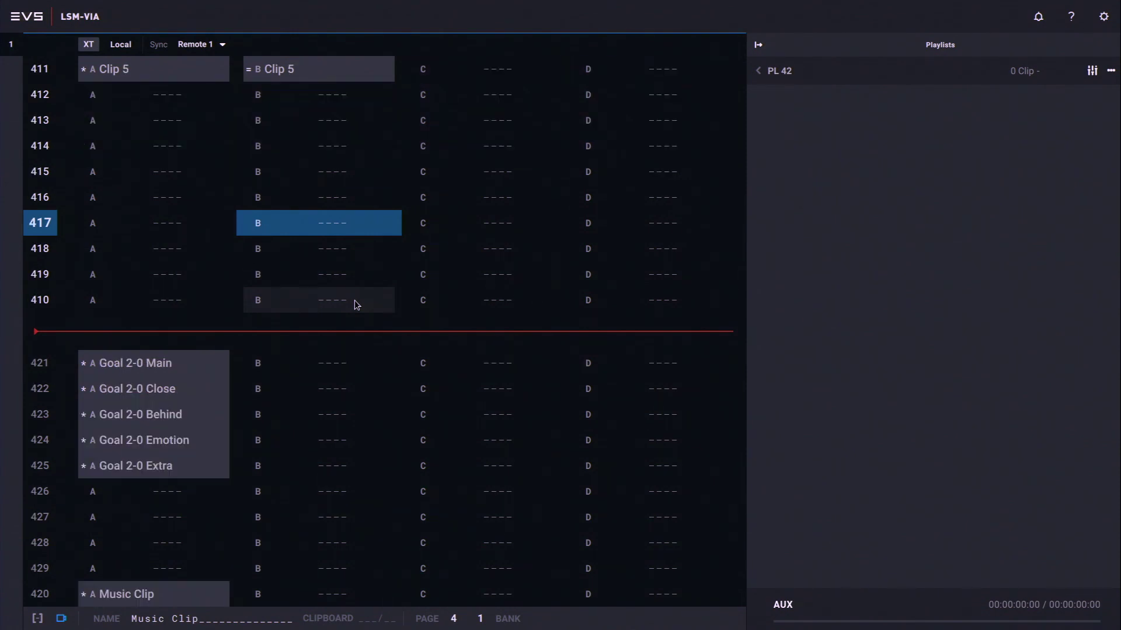
key("Page_Down")
Select the clip Goal 2-0 Main (421A) and insert it as the first element of playlist PL42.
key("Left")
key("Up")
key("Up")
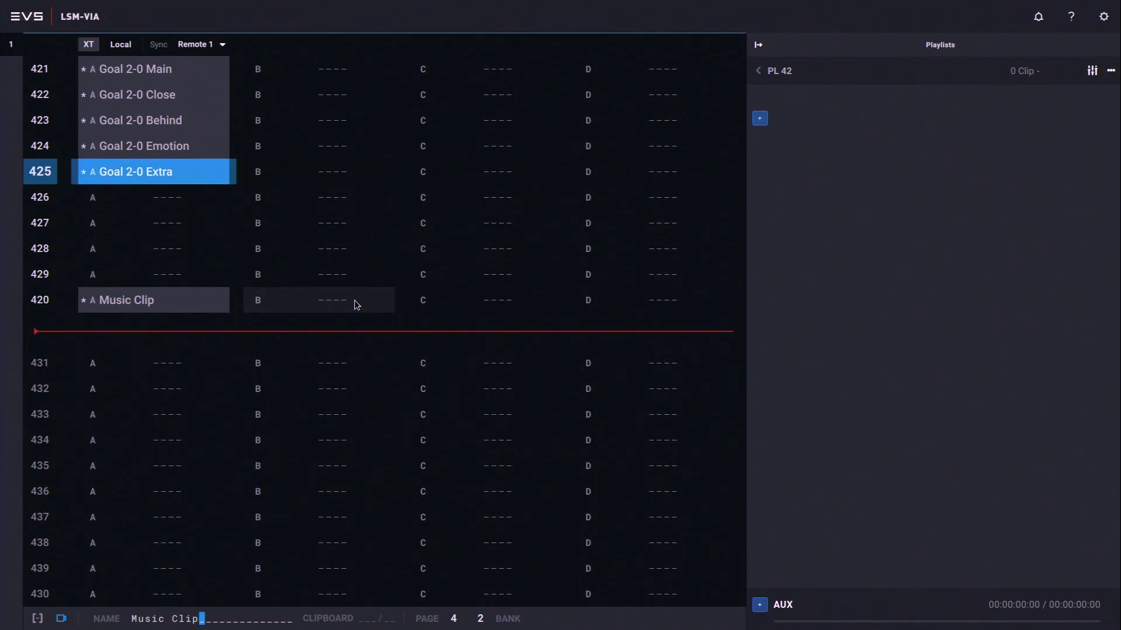
key("Up")
key("Up")
key("Up")
key("Up")
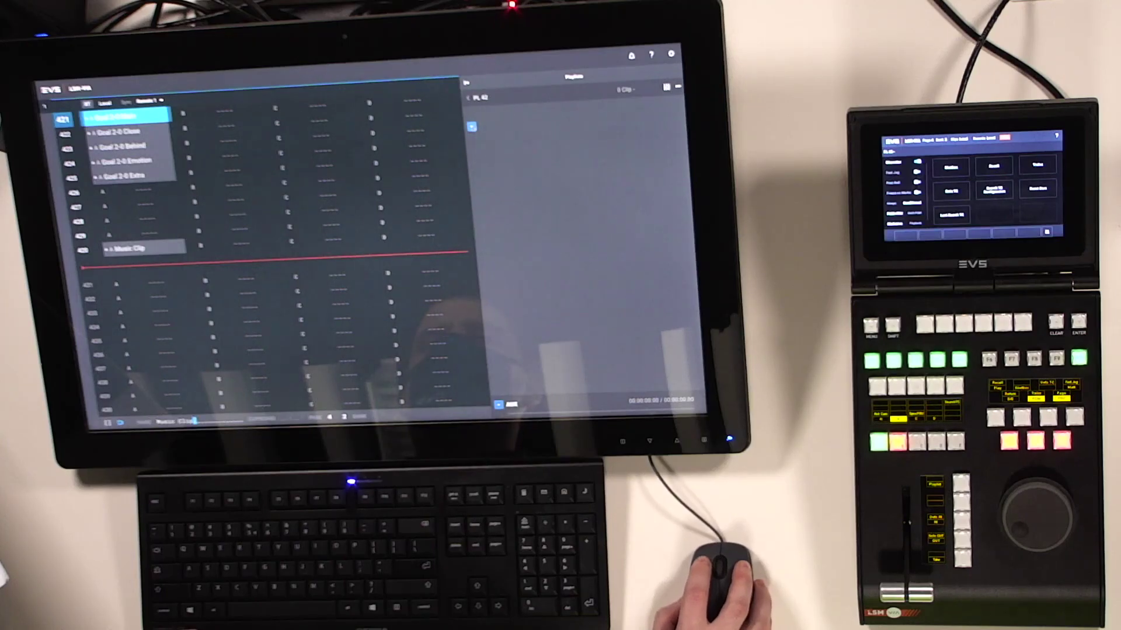
left_click(472, 126)
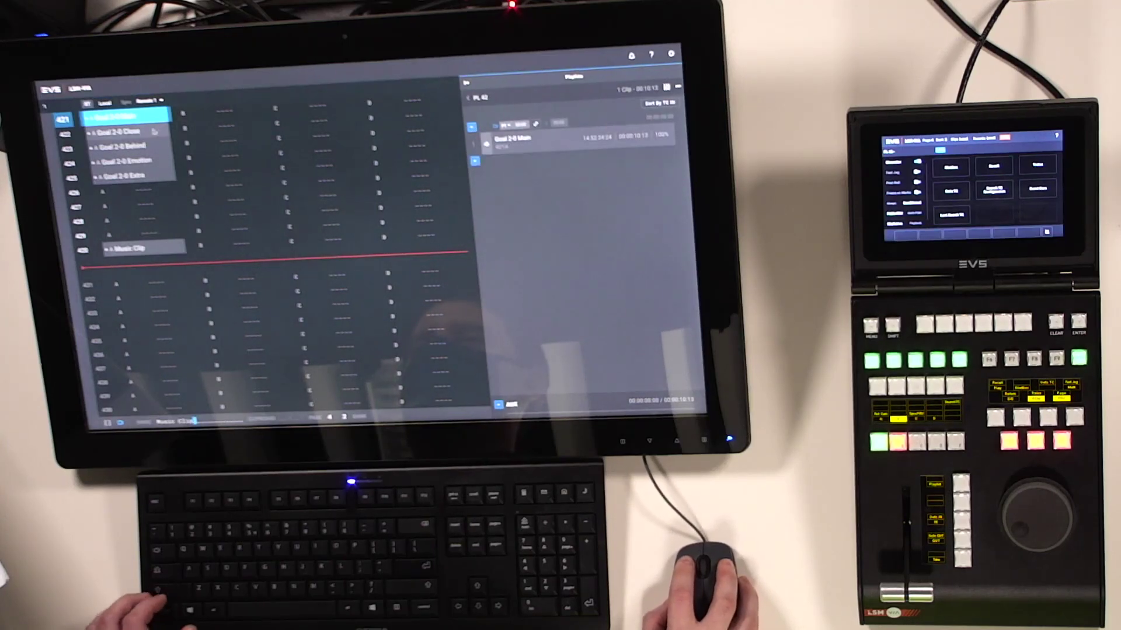
Add the clips Goal 2-0 Close, Behind, Emotion and Extra together after Goal 2-0 Main in playlist PL42.
left_click(159, 132)
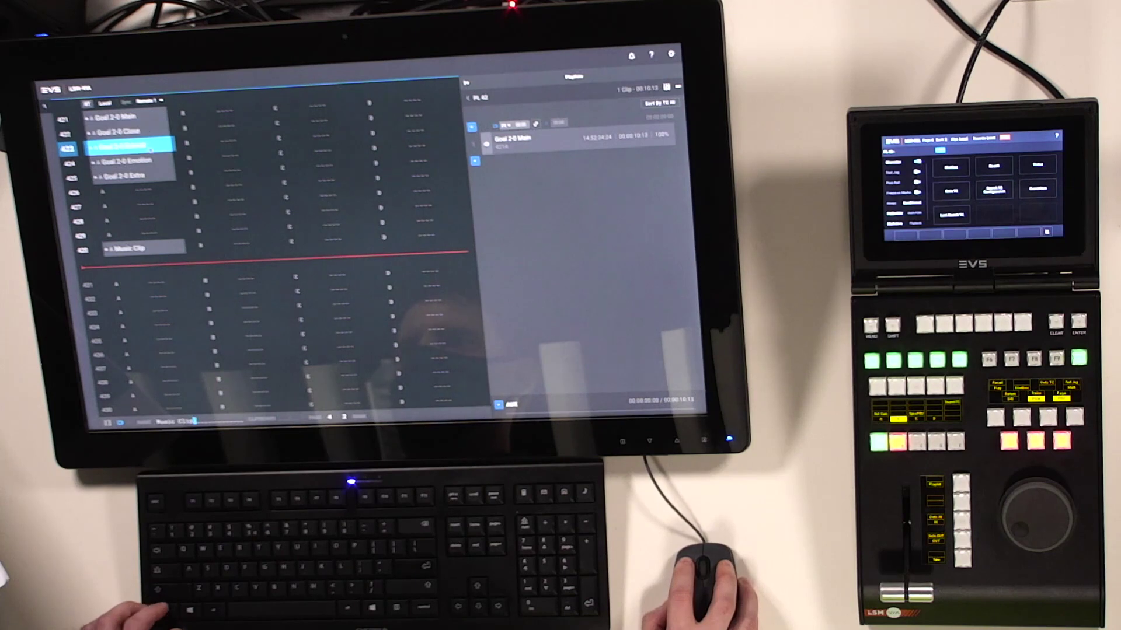
left_click(151, 147, "ctrl")
left_click(149, 160, "ctrl")
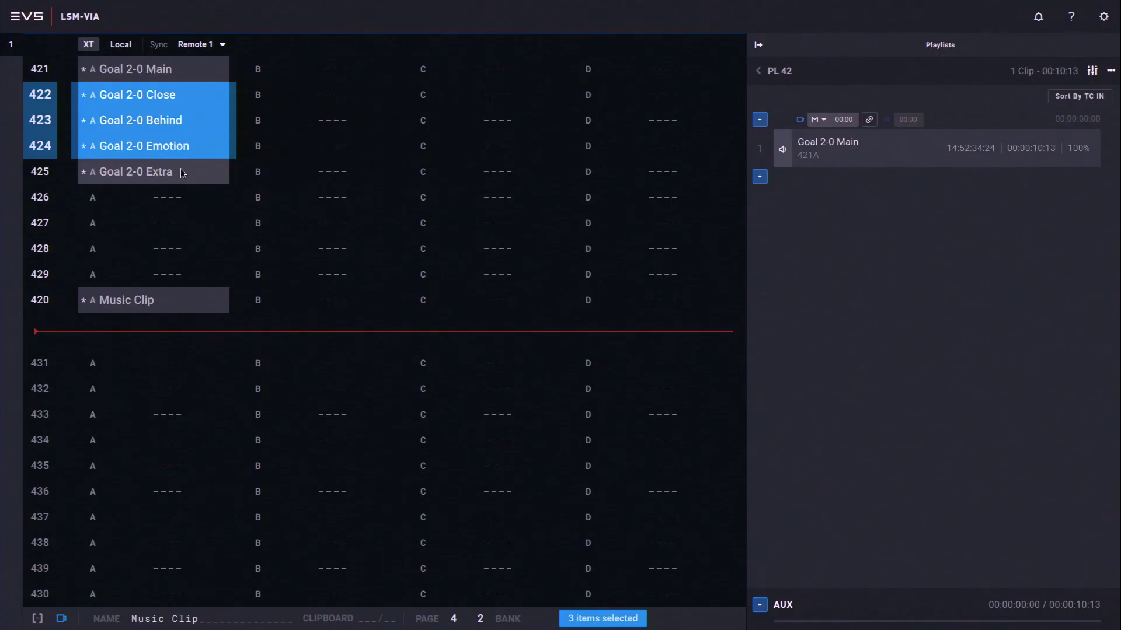
left_click(181, 170, "ctrl")
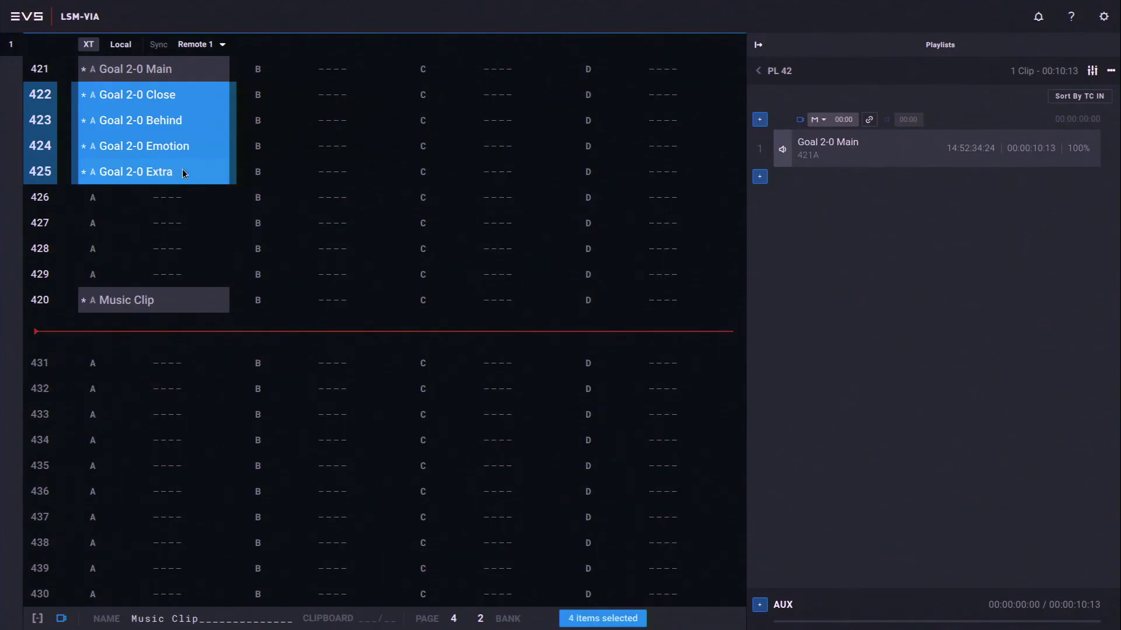
left_click(759, 177)
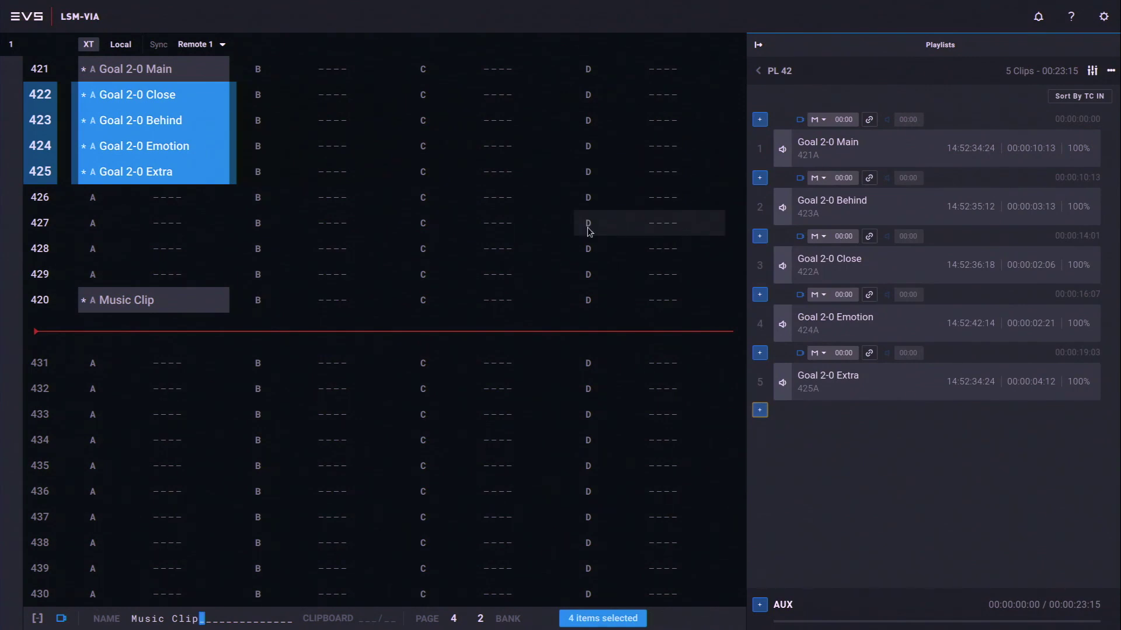
Move Goal 2-0 Close ahead of Goal 2-0 Behind and delete Goal 2-0 Extra from the playlist.
left_click(834, 272)
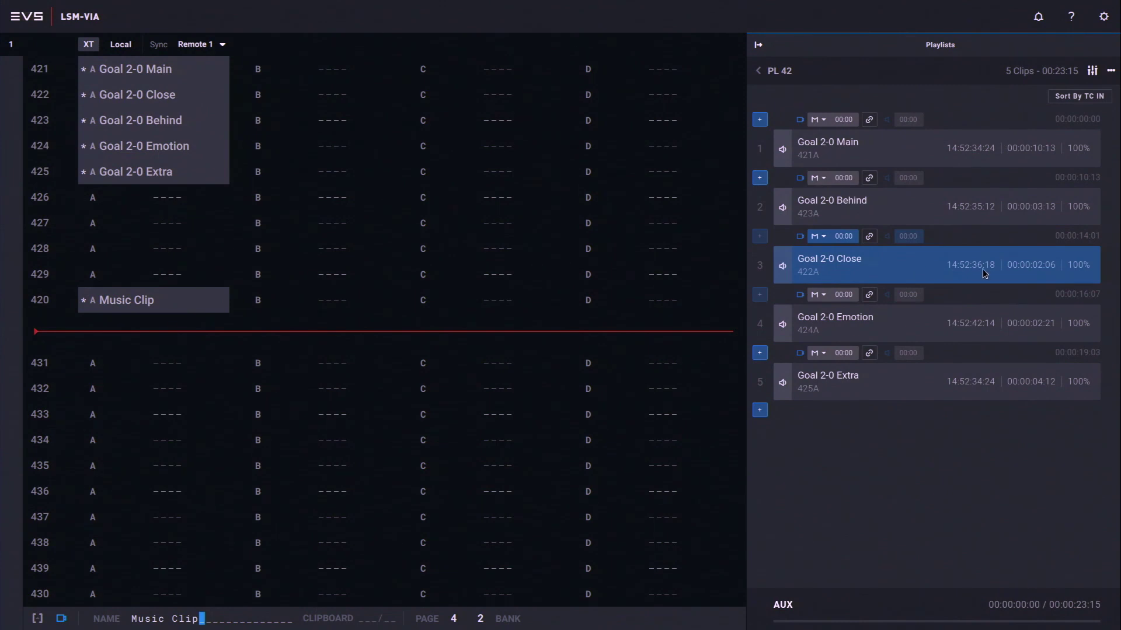
left_click(759, 178)
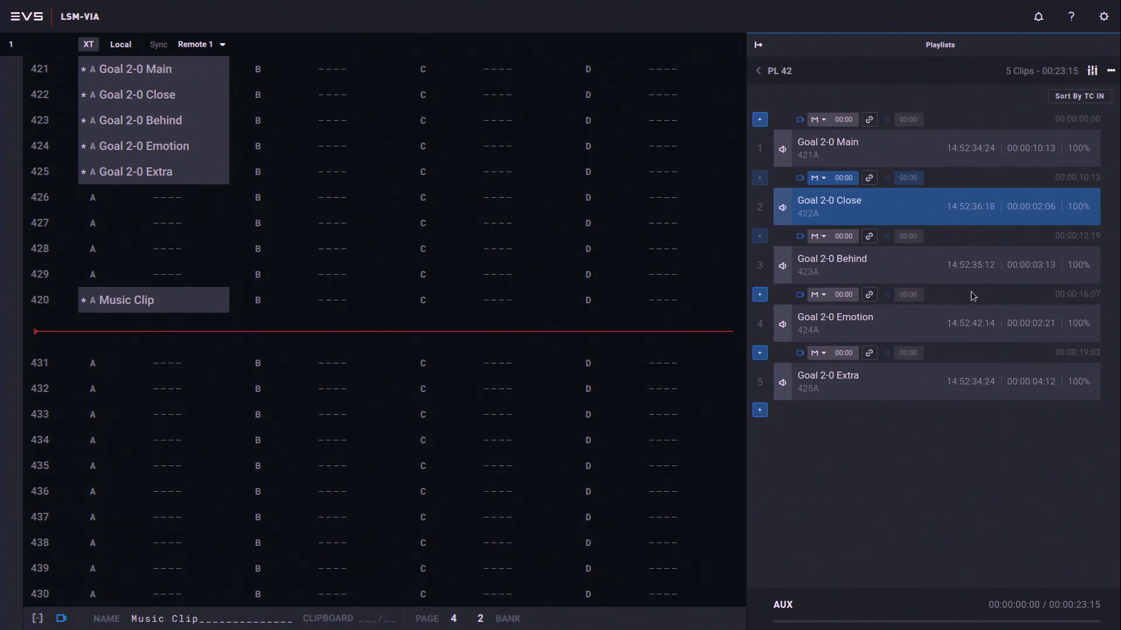
left_click(943, 390)
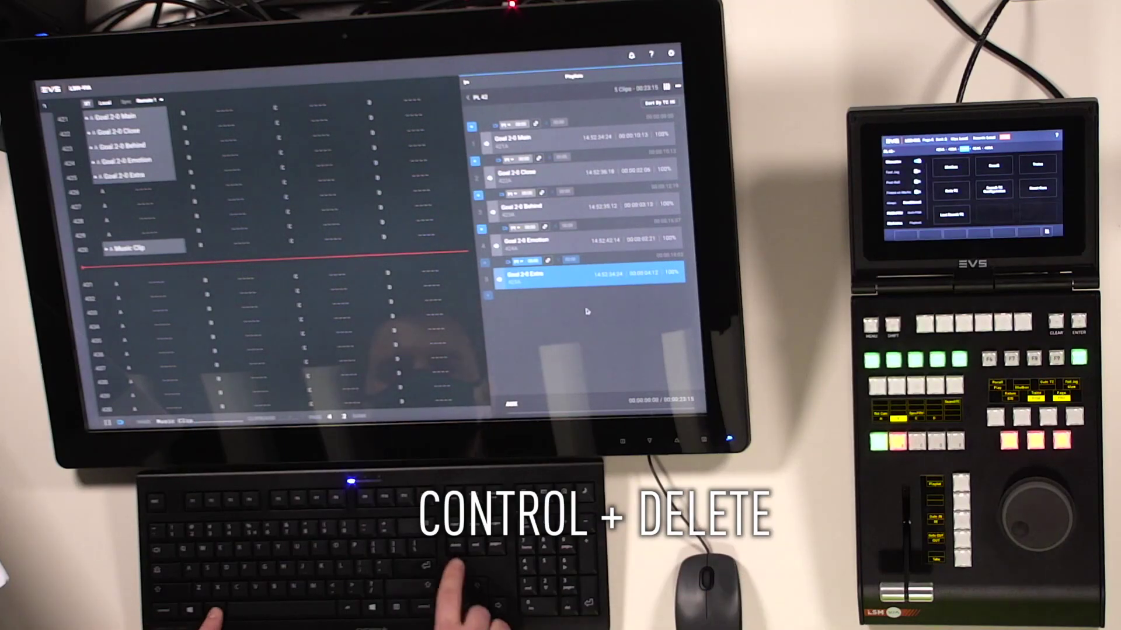
key("ctrl+Delete")
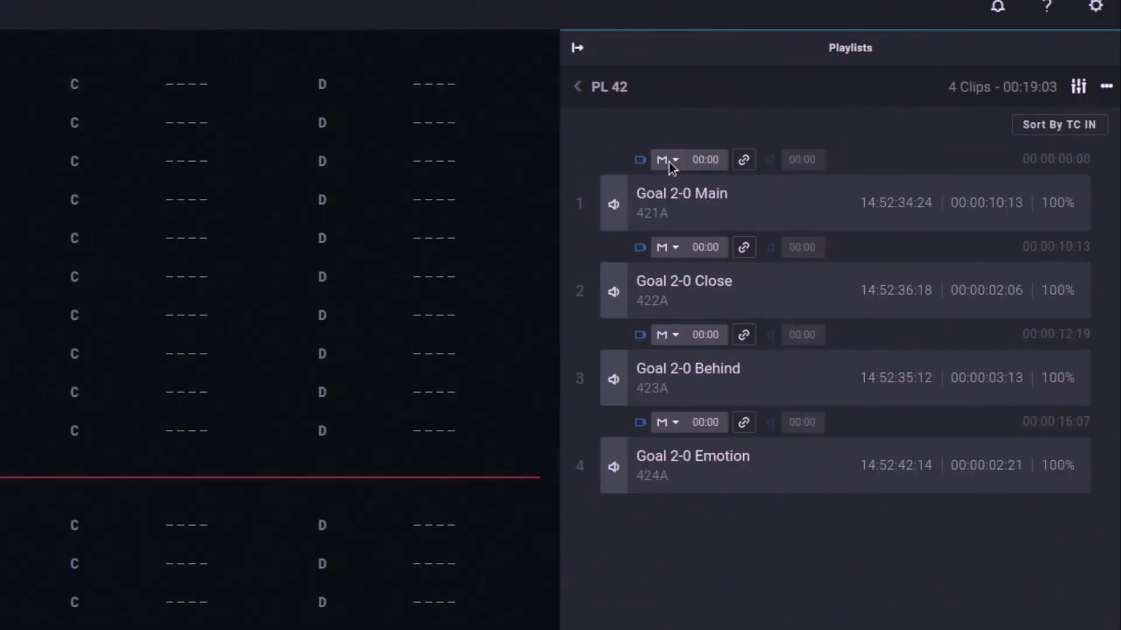
Try the W transition effect on Goal 2-0 Main and return it to M.
left_click(823, 121)
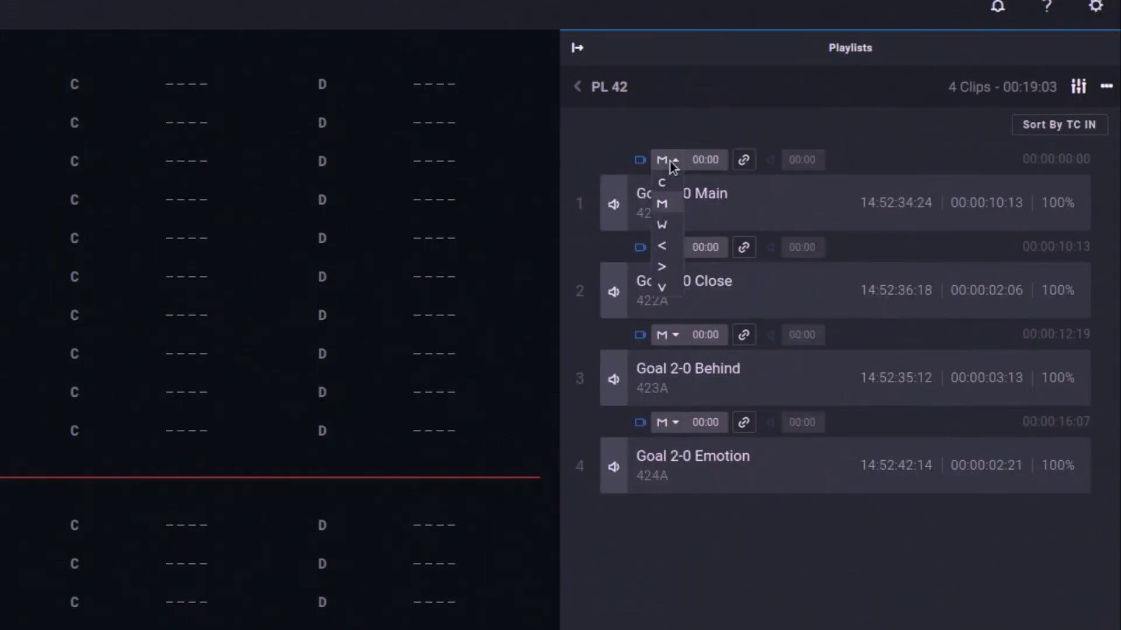
left_click(674, 230)
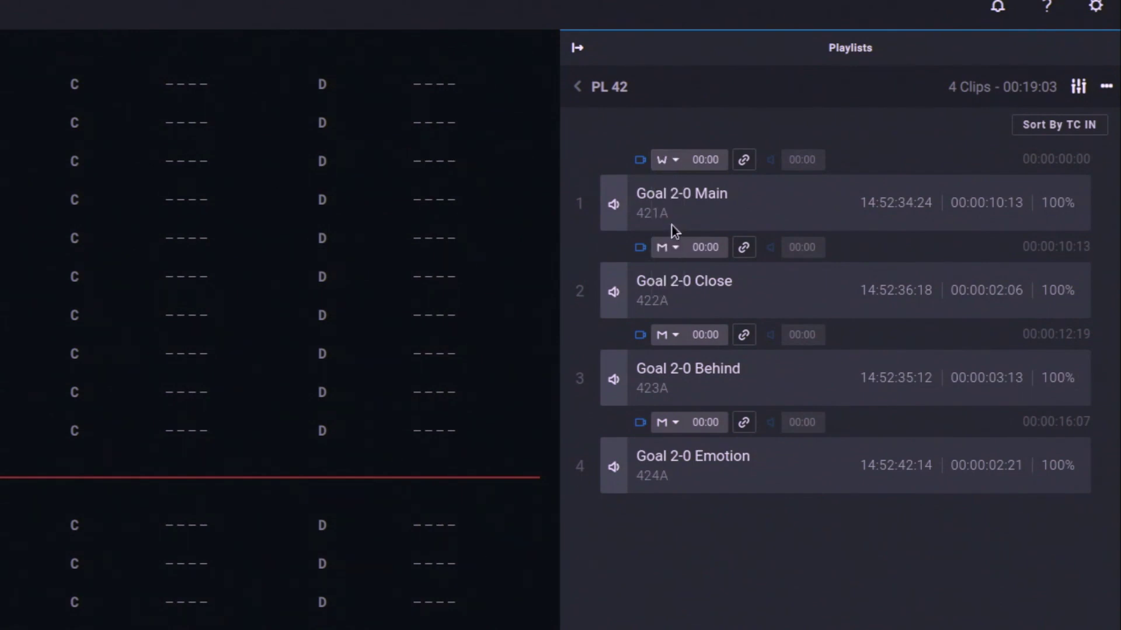
left_click(678, 161)
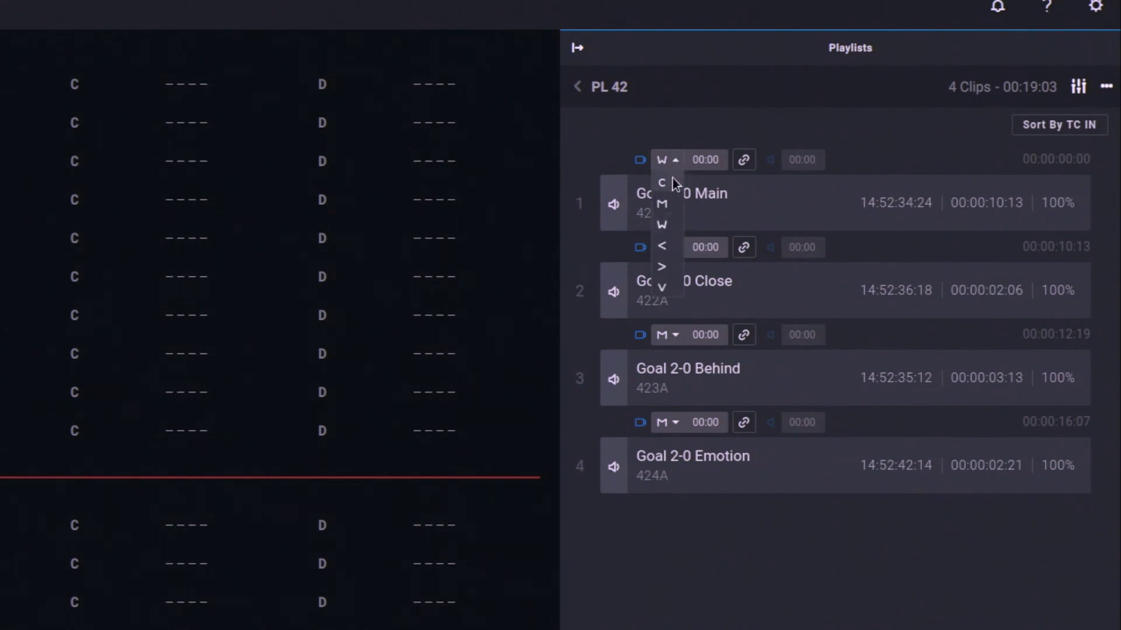
left_click(666, 207)
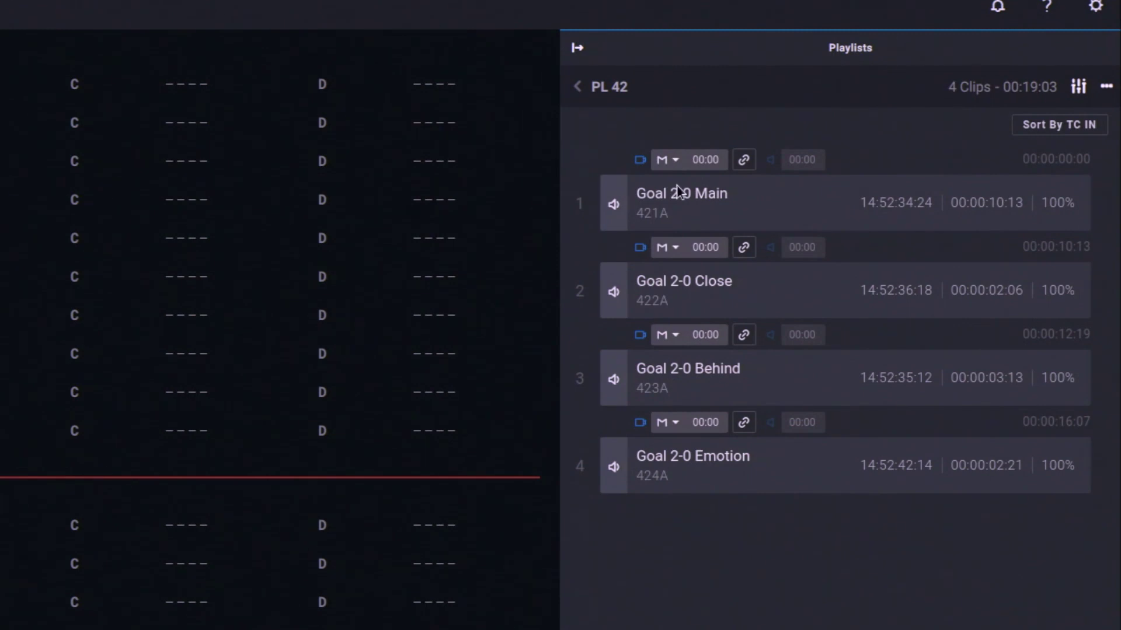
Set Goal 2-0 Main's transition to W with duration 00:12, and unlink and relink its audio and video transitions.
left_click(675, 166)
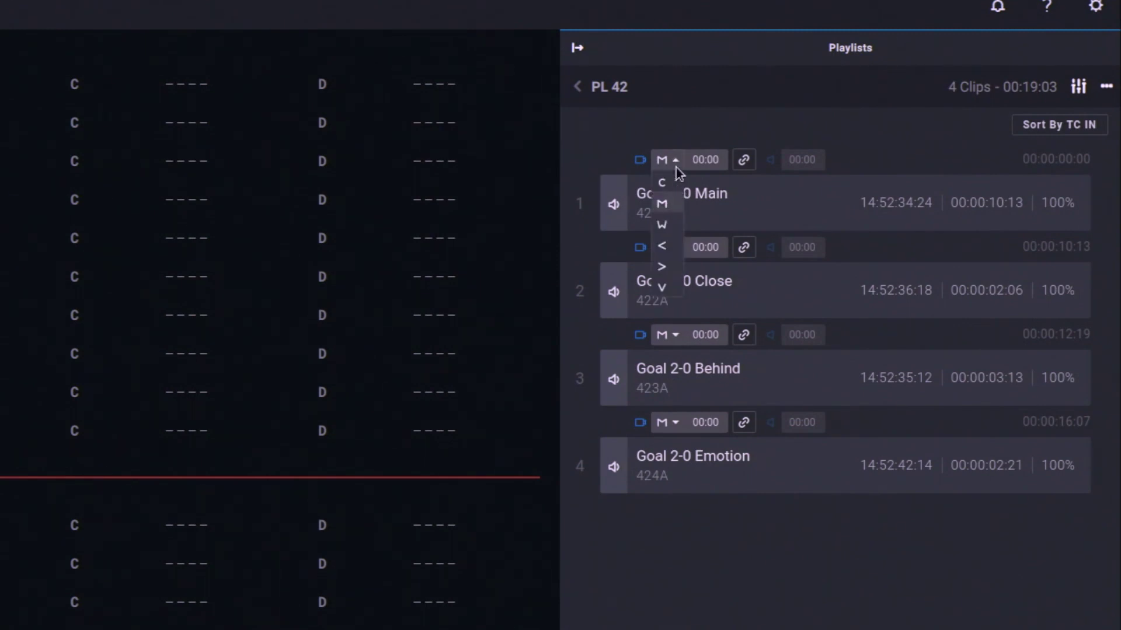
left_click(663, 226)
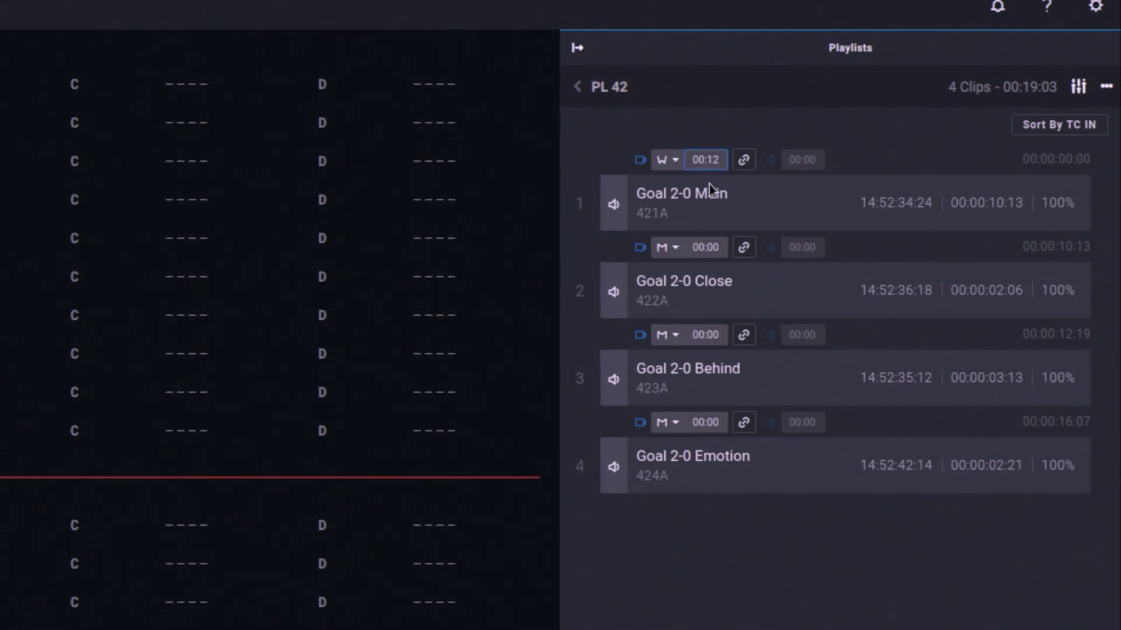
key("Return")
left_click(744, 160)
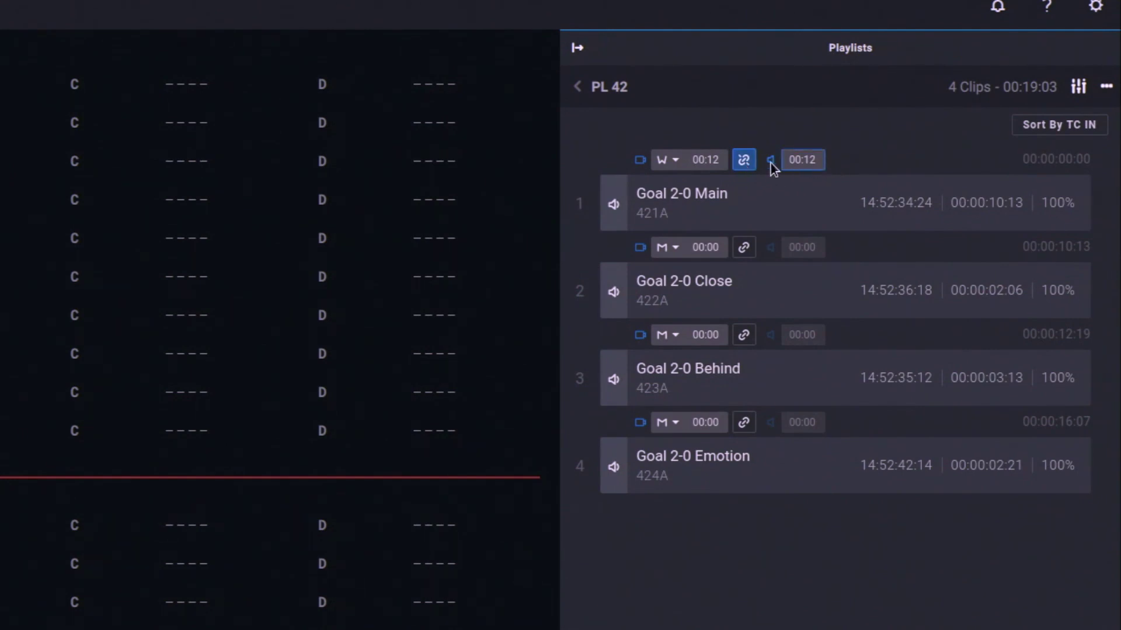
left_click(745, 163)
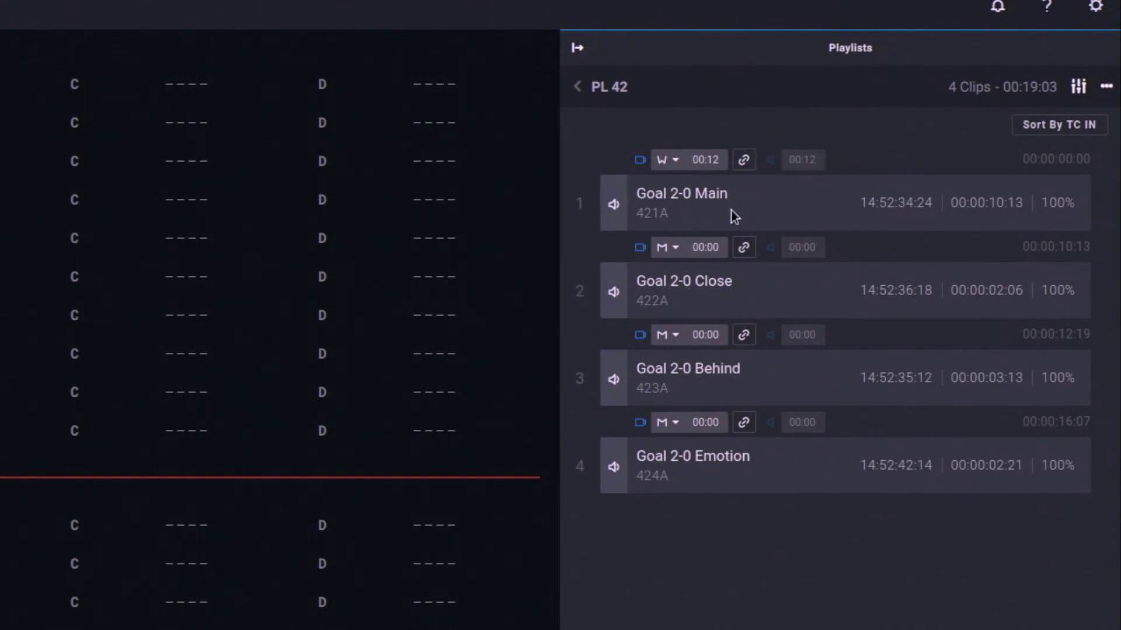
Select all four playlist clips and set their transitions to W with a duration of 00:12.
left_click(732, 211)
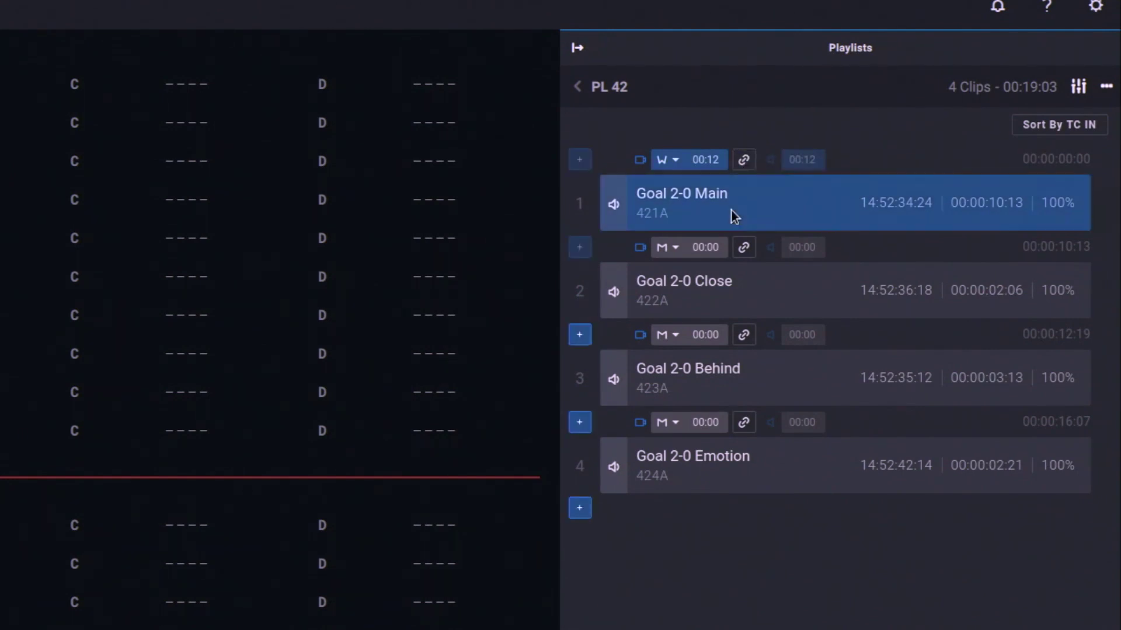
left_click(717, 461, "shift")
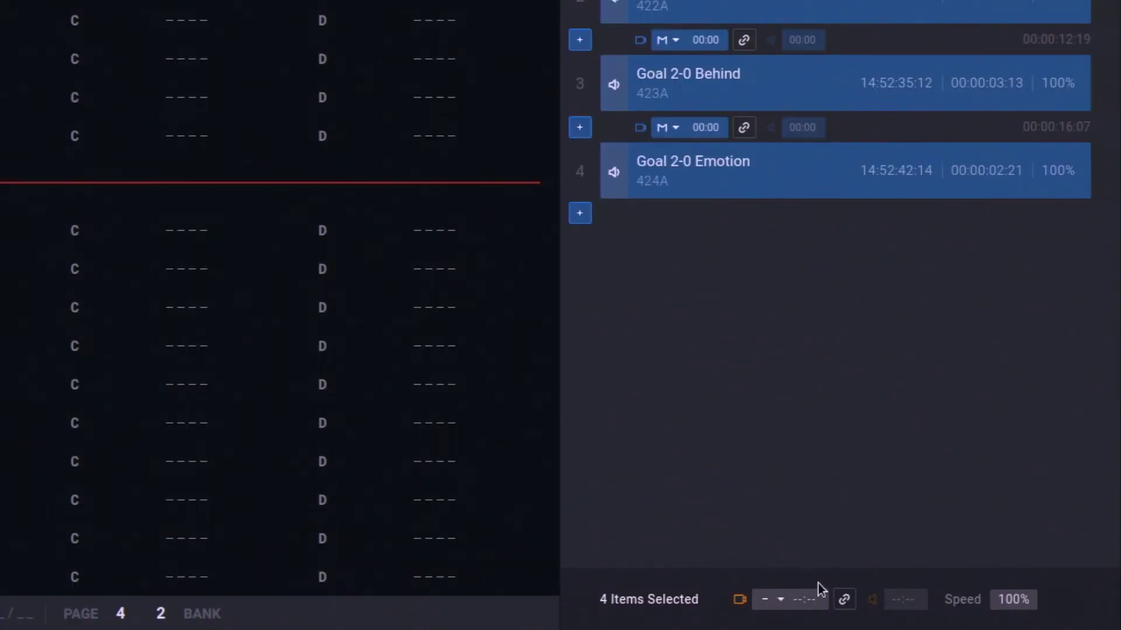
left_click(780, 601)
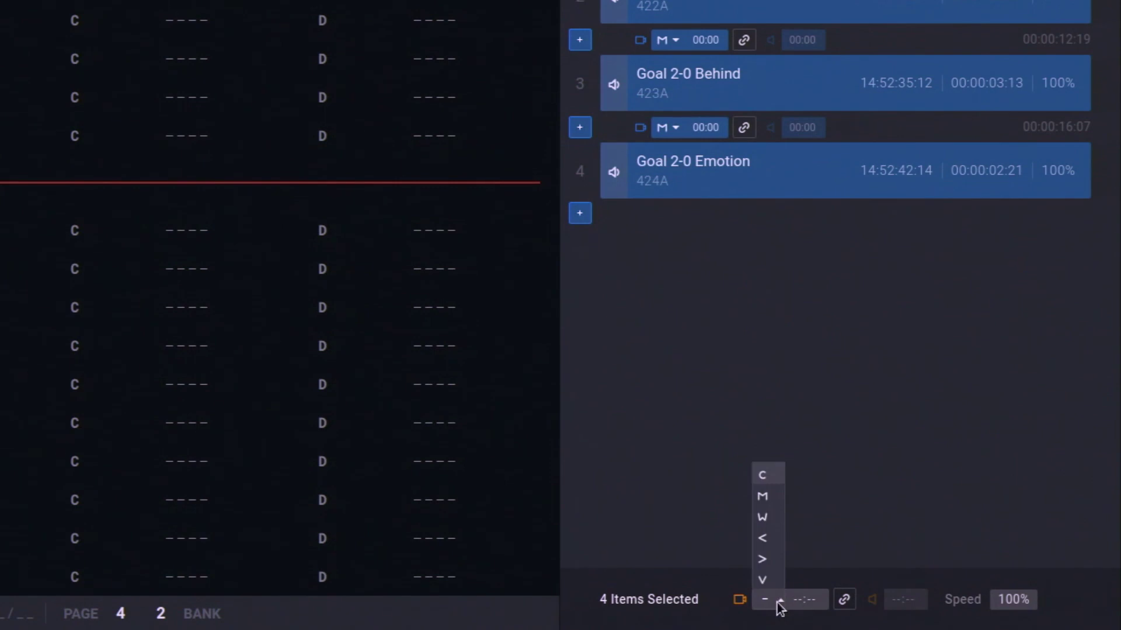
left_click(759, 519)
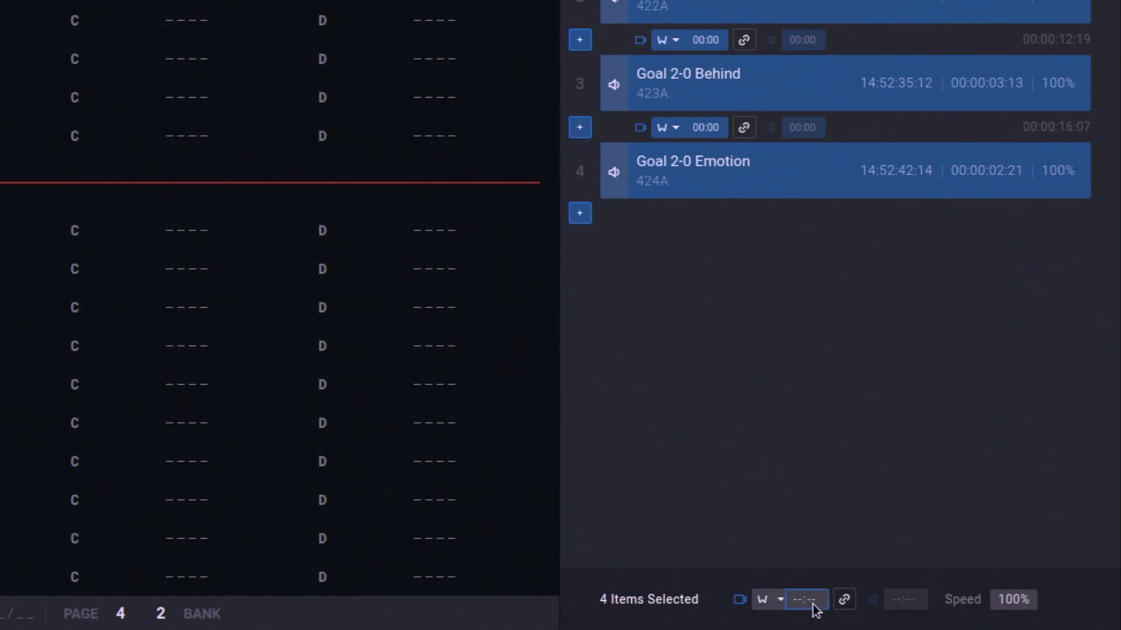
type("0012")
key("Return")
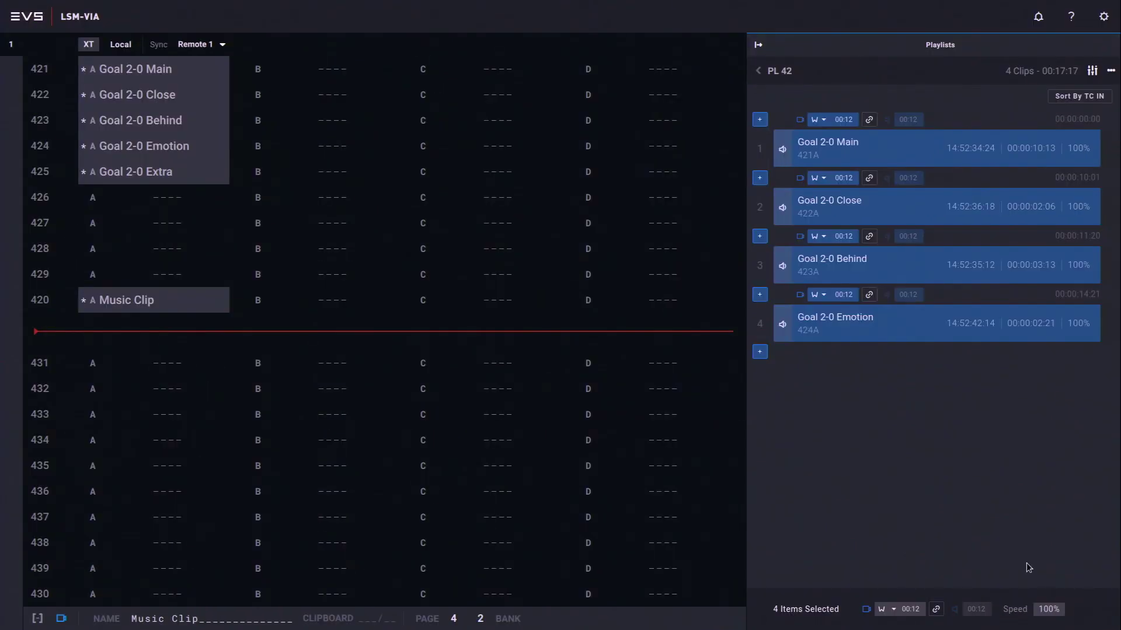
Clear the multi-clip selection and mute the audio of Goal 2-0 Main in the playlist.
left_click(909, 320)
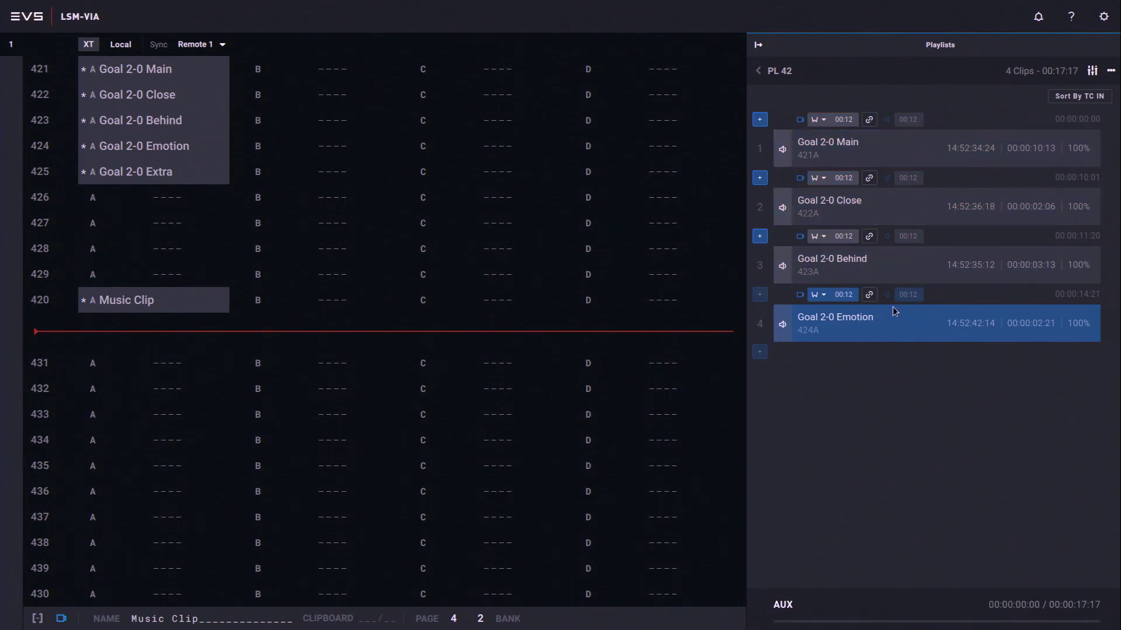
left_click(790, 158)
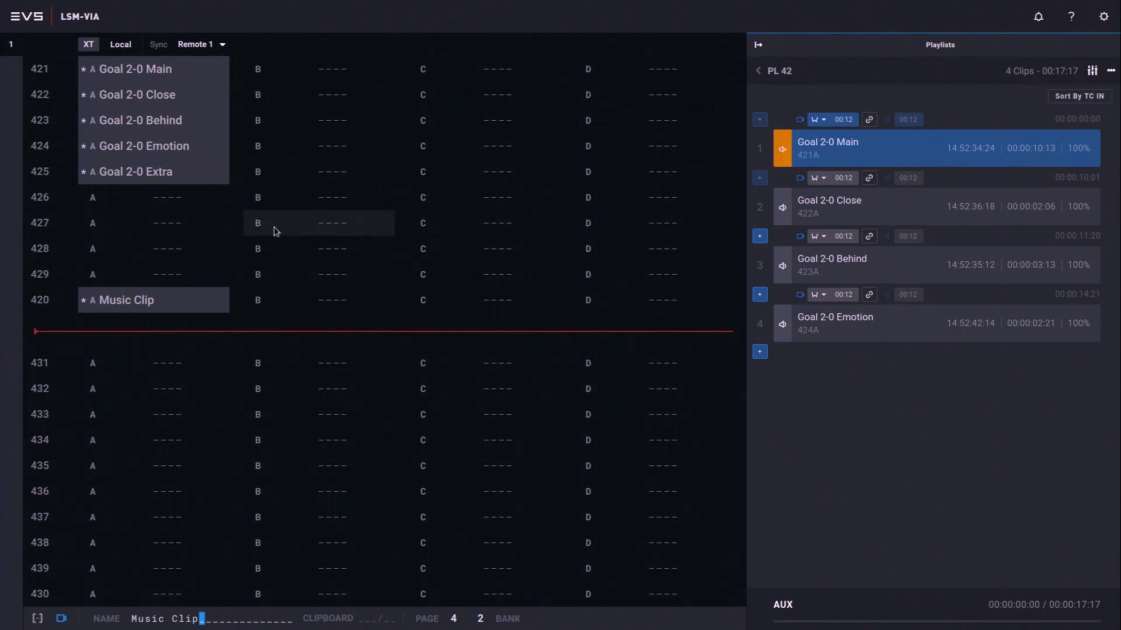
Assign Music Clip (420A) as the playlist's AUX clip, and remove it from AUX again.
left_click(188, 303)
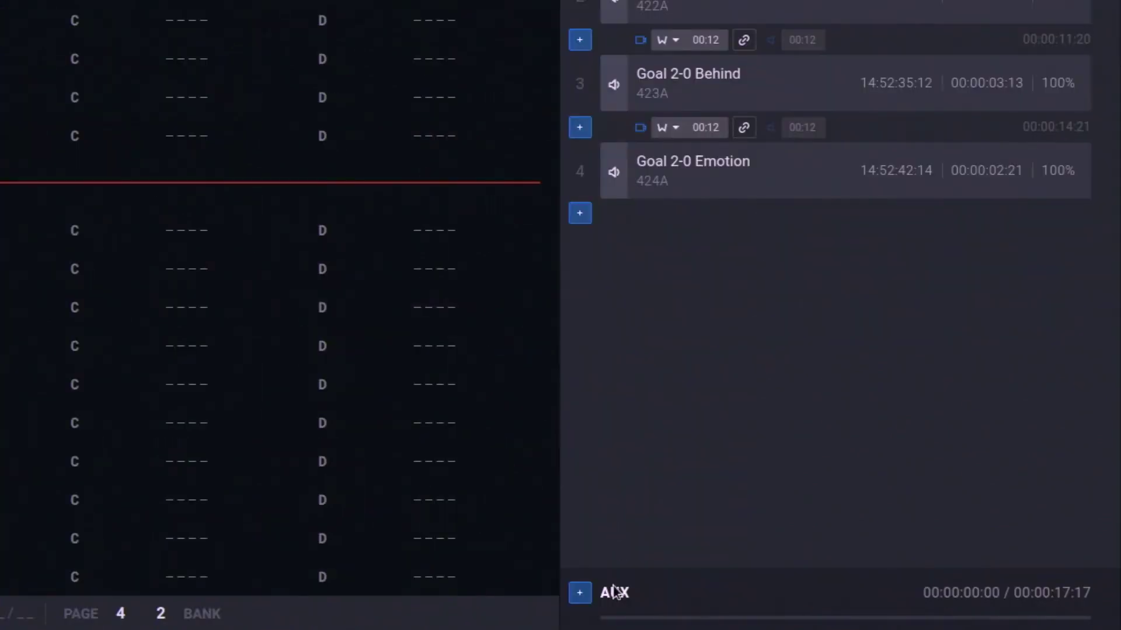
left_click(586, 593)
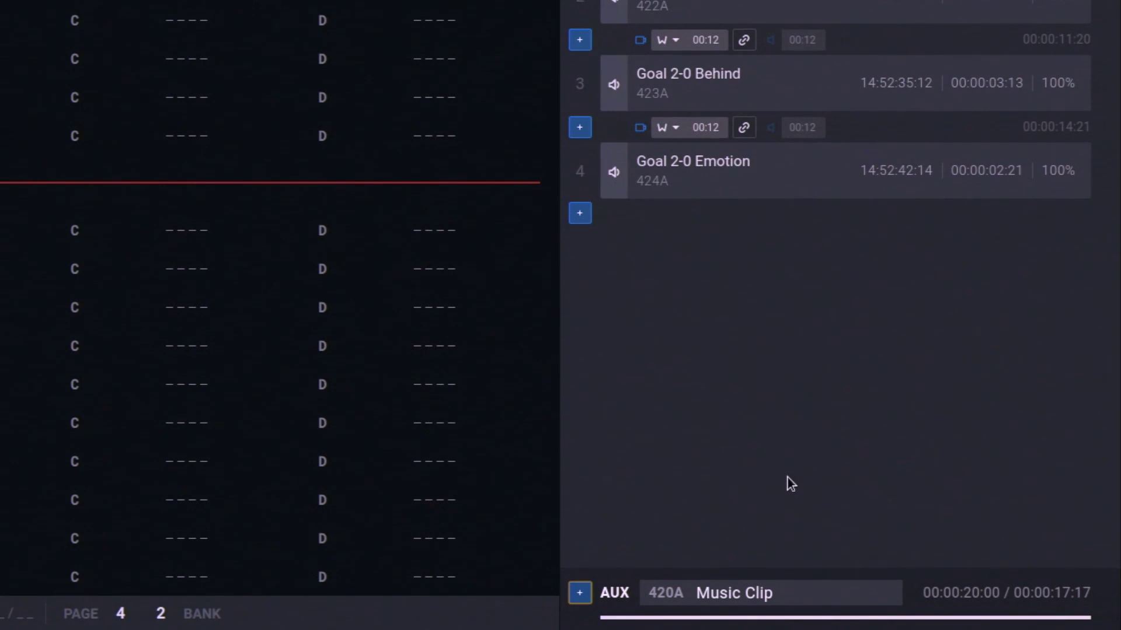
left_click(819, 590)
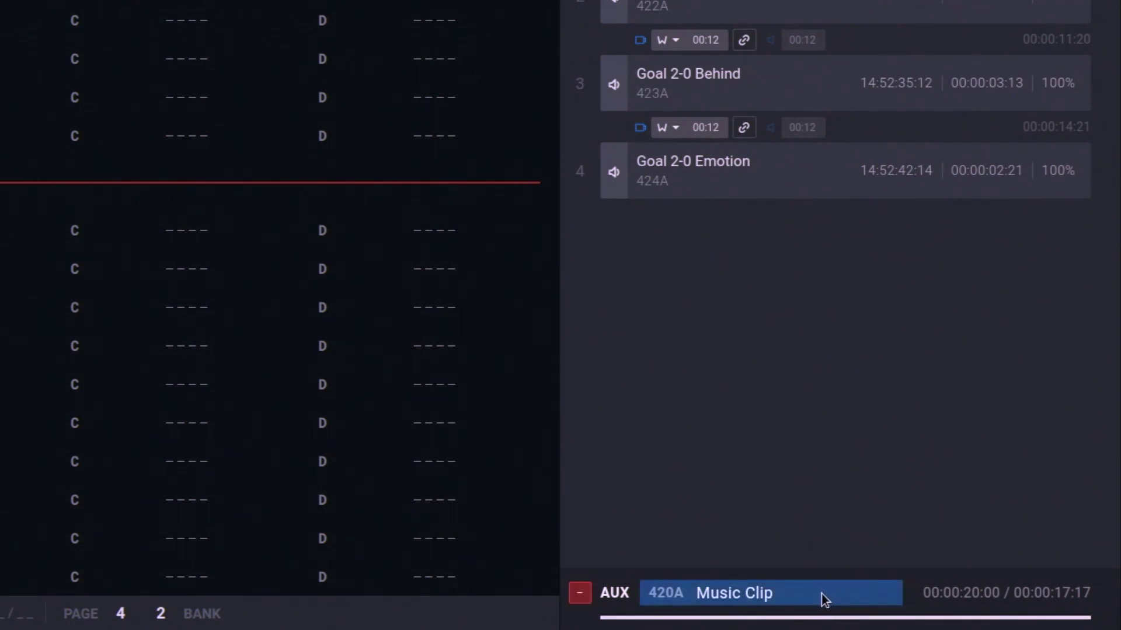
left_click(582, 598)
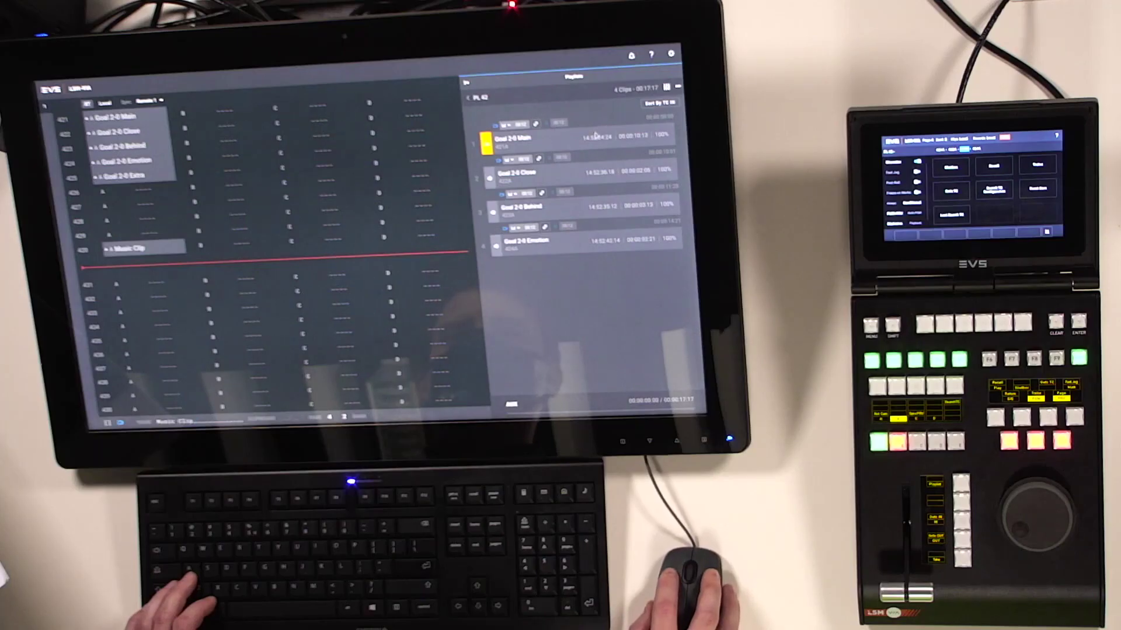
Load the playlist for playout starting from Goal 2-0 Main.
left_click(586, 138)
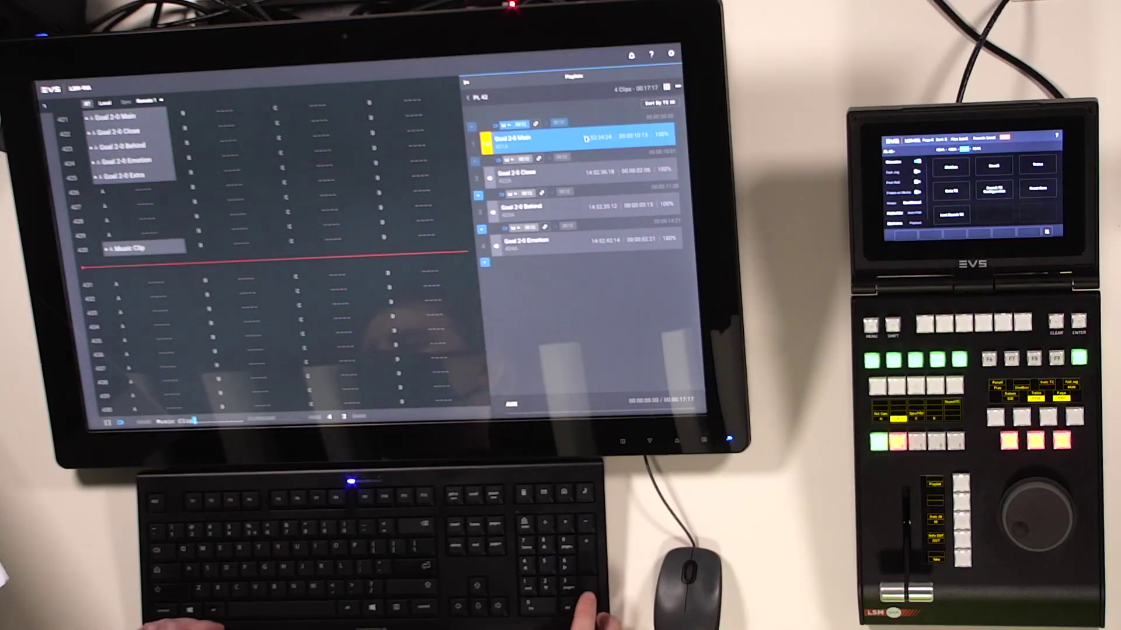
key("Return")
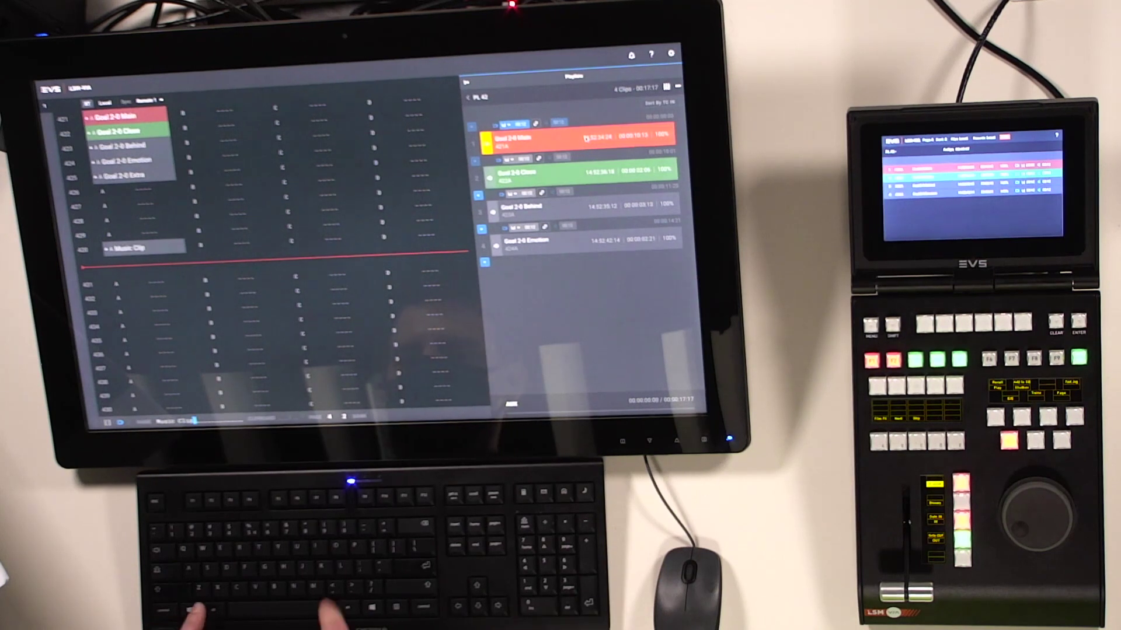